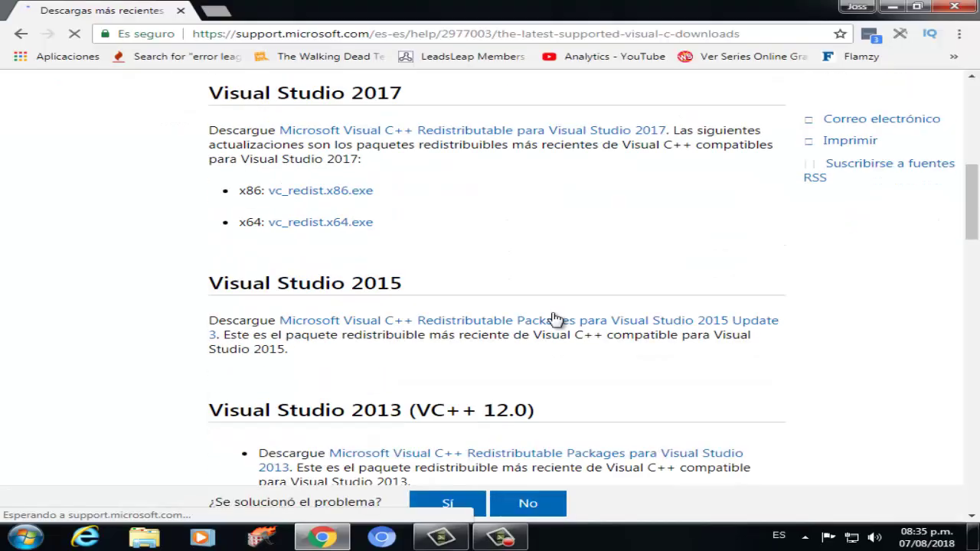
# Open Control Panel's list for uninstalling programs and maximize its window.
pyautogui.scroll(6, 556, 318)
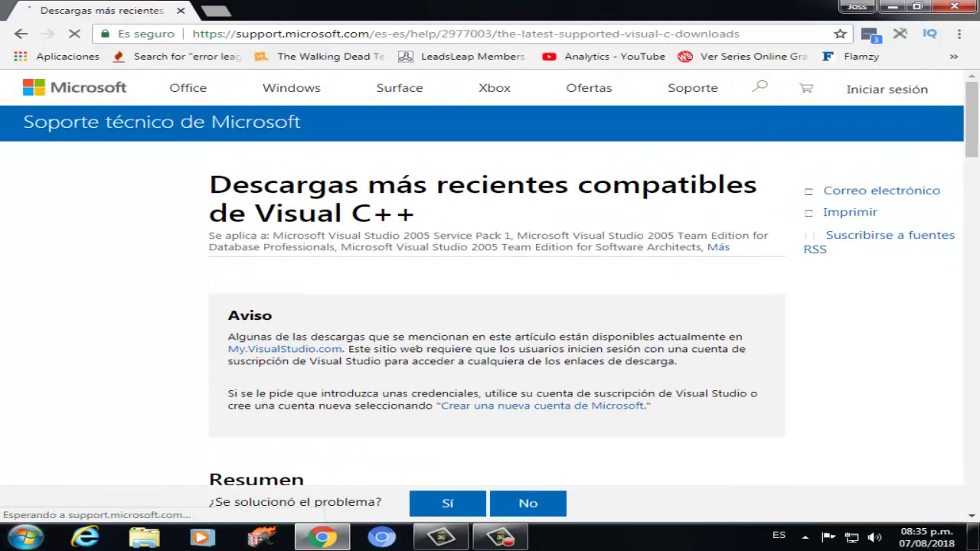
pyautogui.click(26, 536)
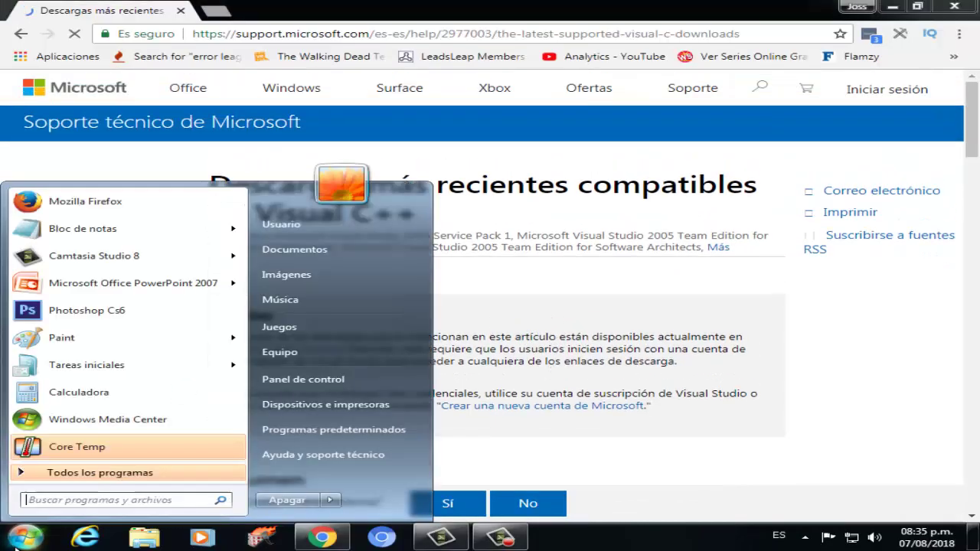
pyautogui.click(303, 379)
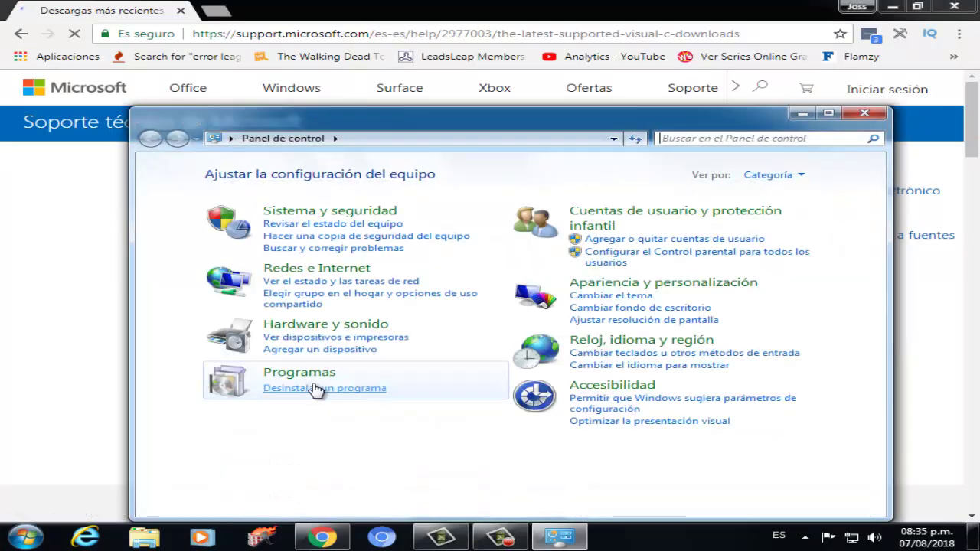
pyautogui.click(325, 390)
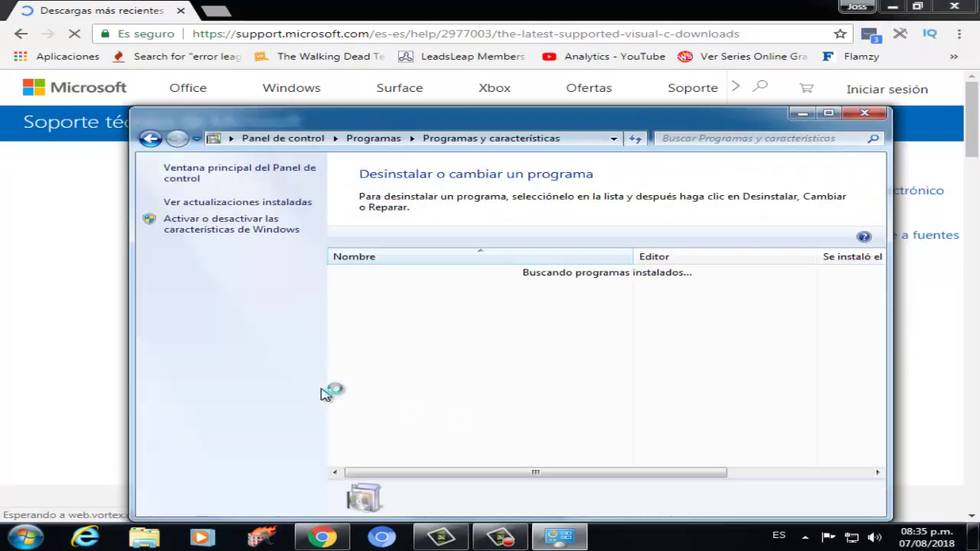
pyautogui.click(828, 115)
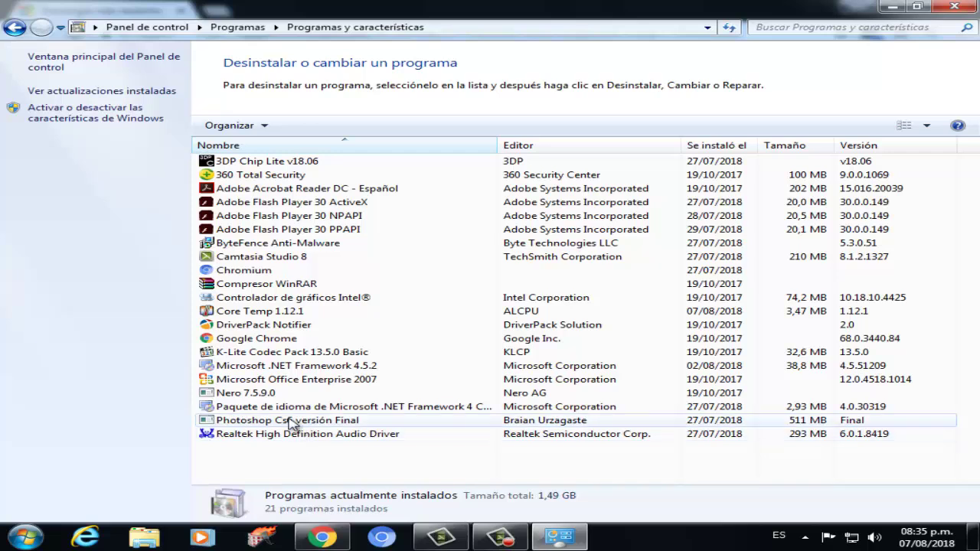
# Show the uninstall and change options for Microsoft Office Enterprise 2007, dismiss them, and close the installed programs list.
pyautogui.click(302, 380)
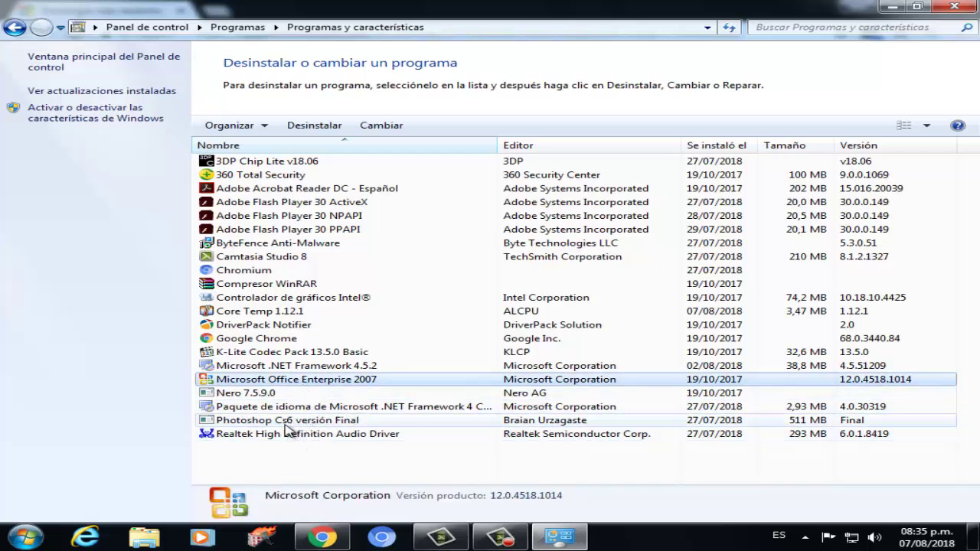
pyautogui.rightClick(378, 383)
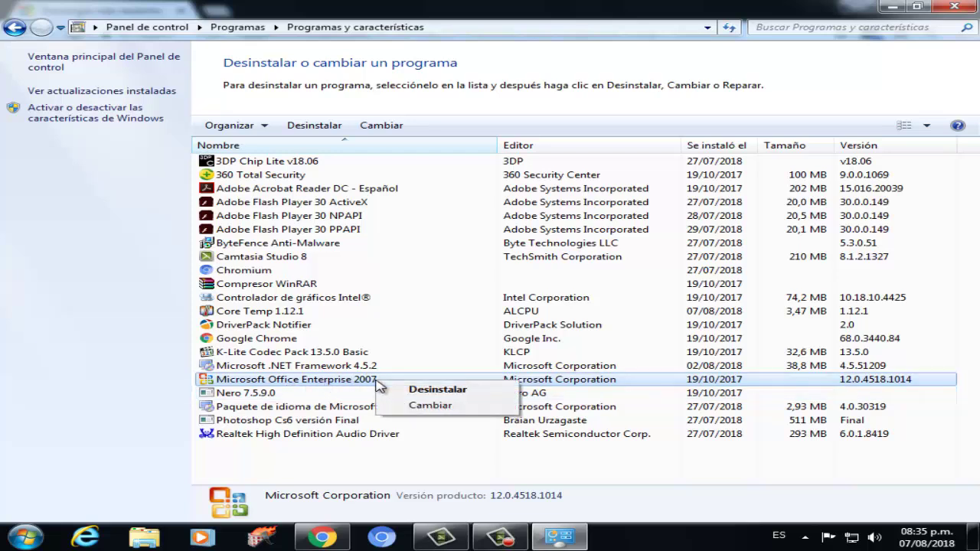
pyautogui.click(678, 392)
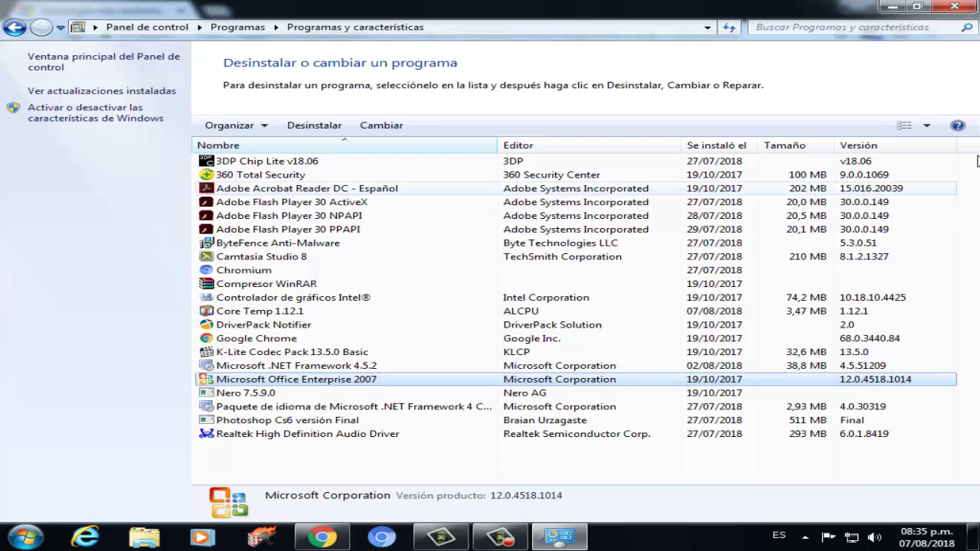
pyautogui.click(957, 7)
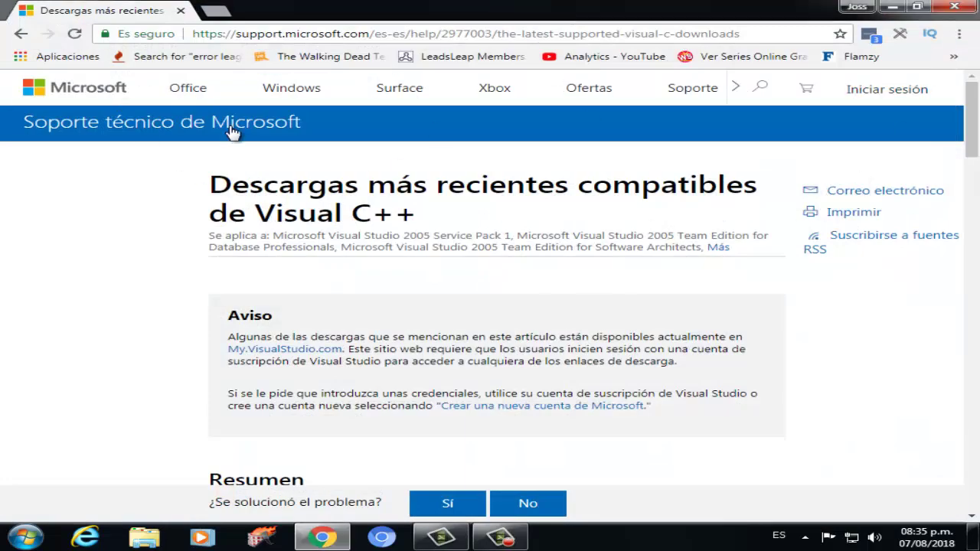
# Start downloading the x86 Visual C++ redistributable, vc_redist.x86.exe, from the Visual Studio 2017 section.
pyautogui.scroll(-5, 388, 322)
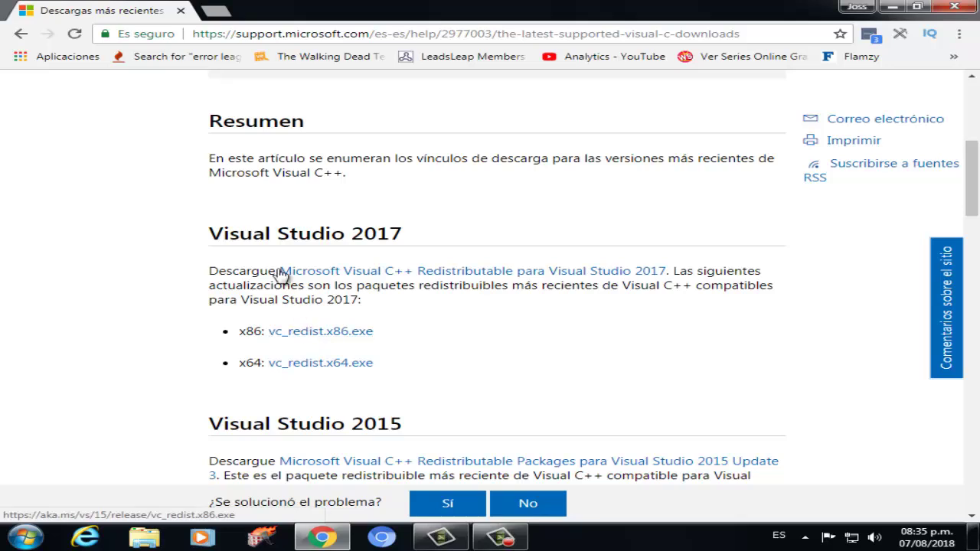
pyautogui.moveTo(230, 233); pyautogui.dragTo(404, 230)
pyautogui.click(404, 230)
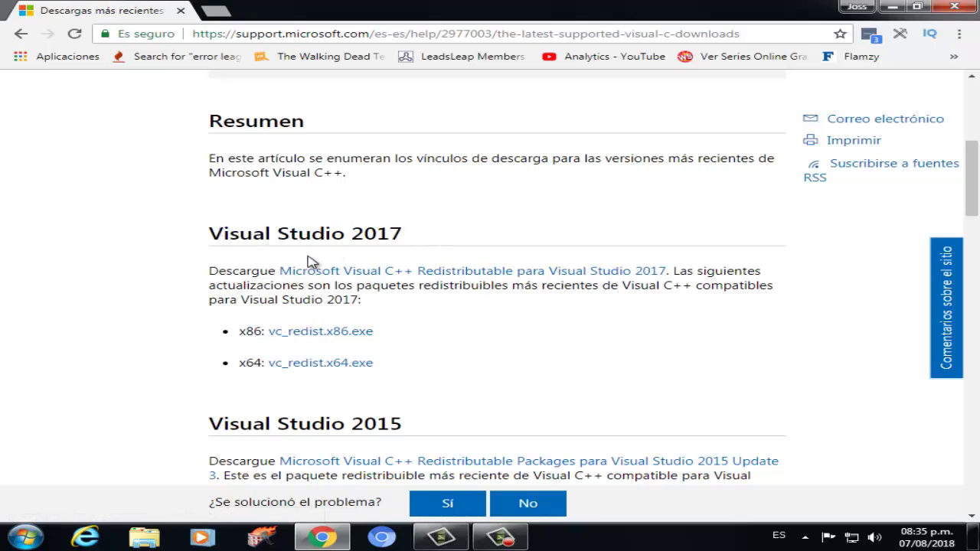
pyautogui.scroll(-2, 306, 259)
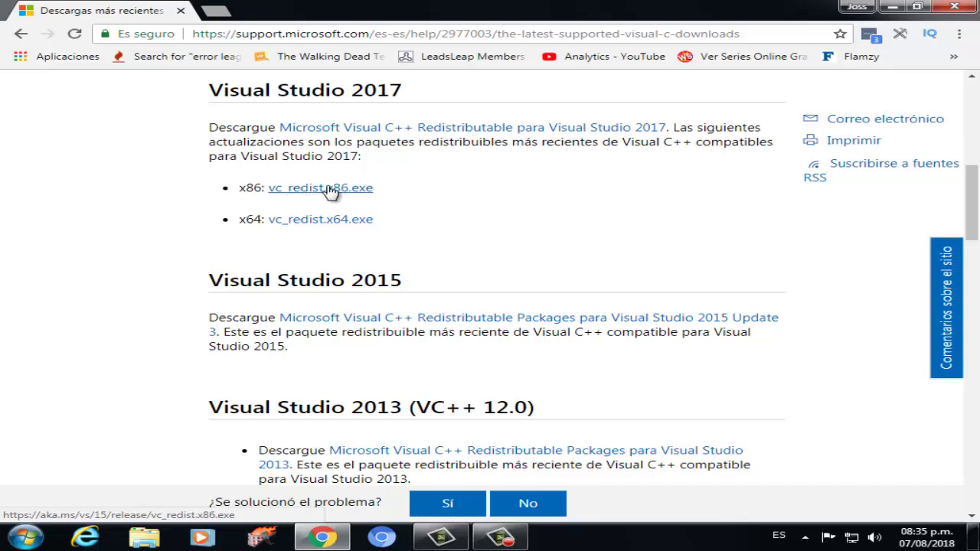
pyautogui.scroll(2, 333, 191)
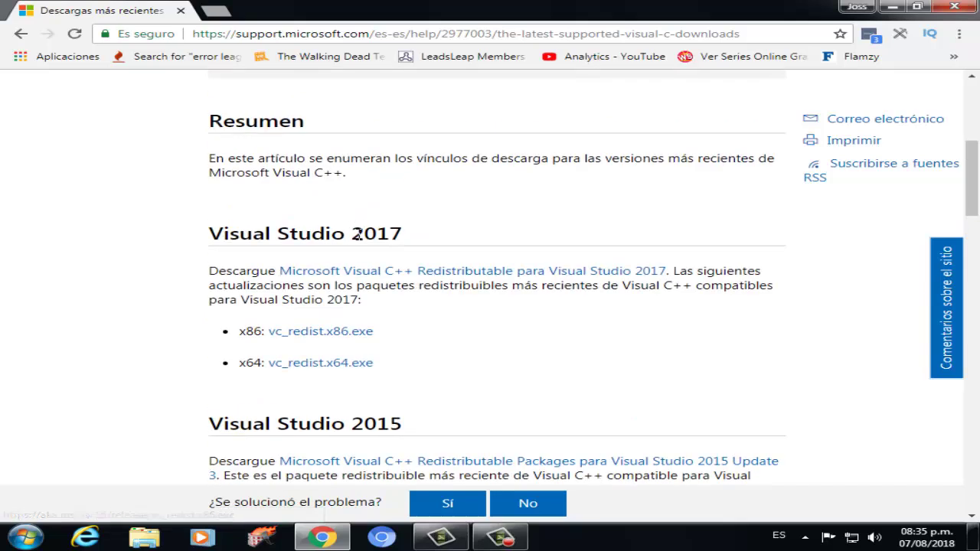
pyautogui.click(340, 334)
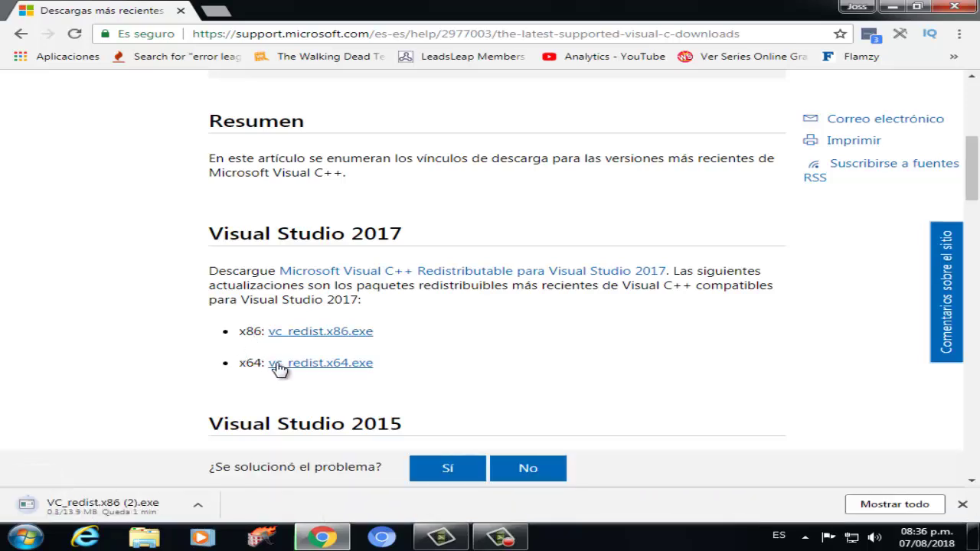
# Cancel the running x86 redistributable download and dismiss the browser's download bar.
pyautogui.click(200, 506)
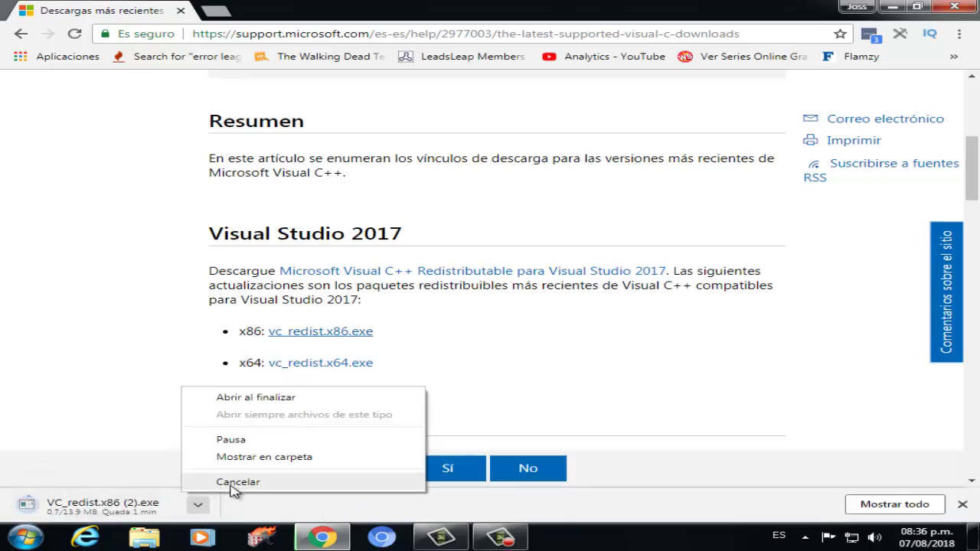
pyautogui.click(230, 483)
pyautogui.click(965, 505)
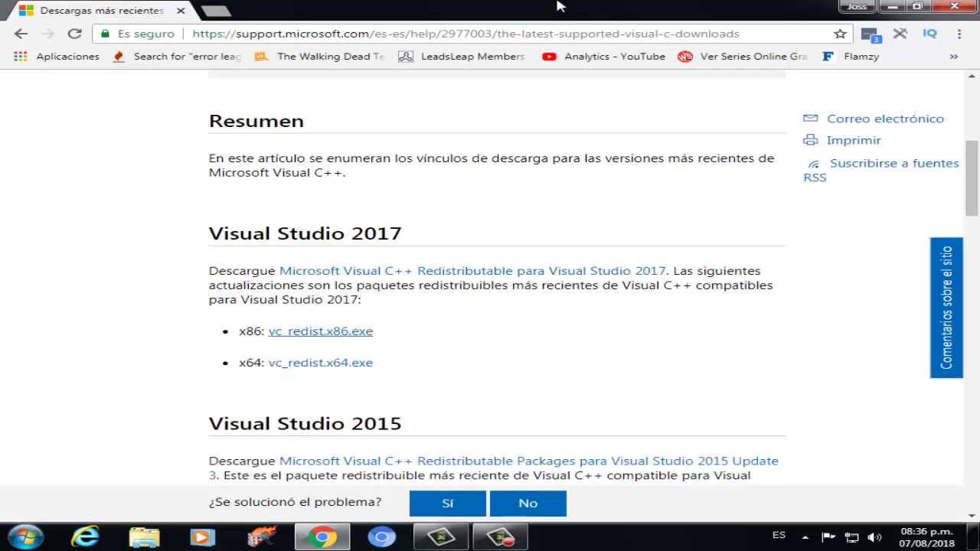
# Close the browser and run the 3DP Chip desktop shortcut as administrator.
pyautogui.click(971, 6)
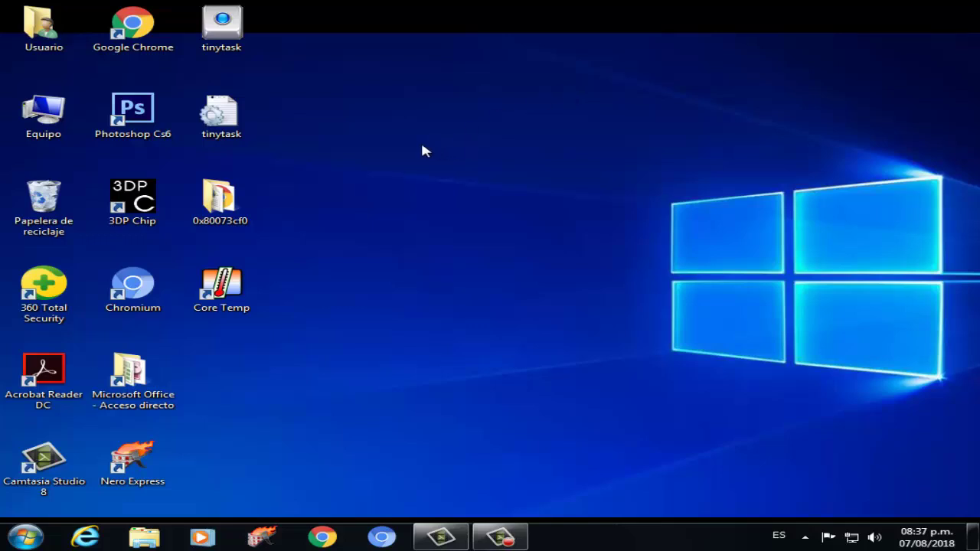
pyautogui.rightClick(120, 207)
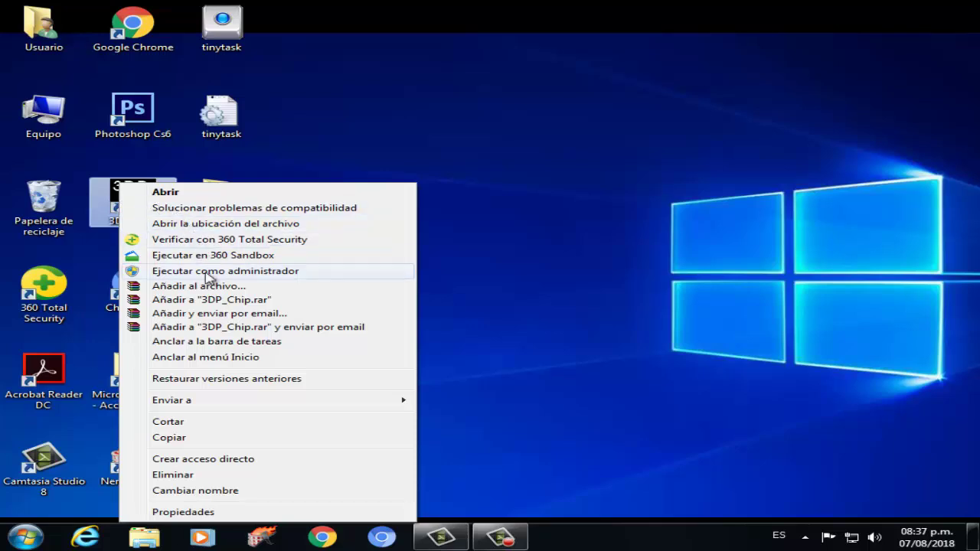
pyautogui.click(317, 274)
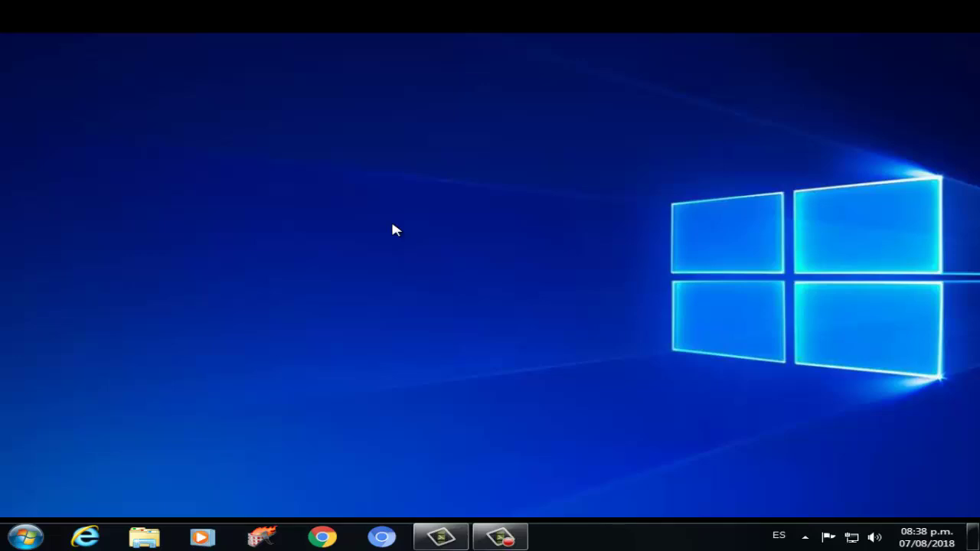
# View the Windows Update page under Control Panel's system and security settings, and close the window.
pyautogui.click(4, 542)
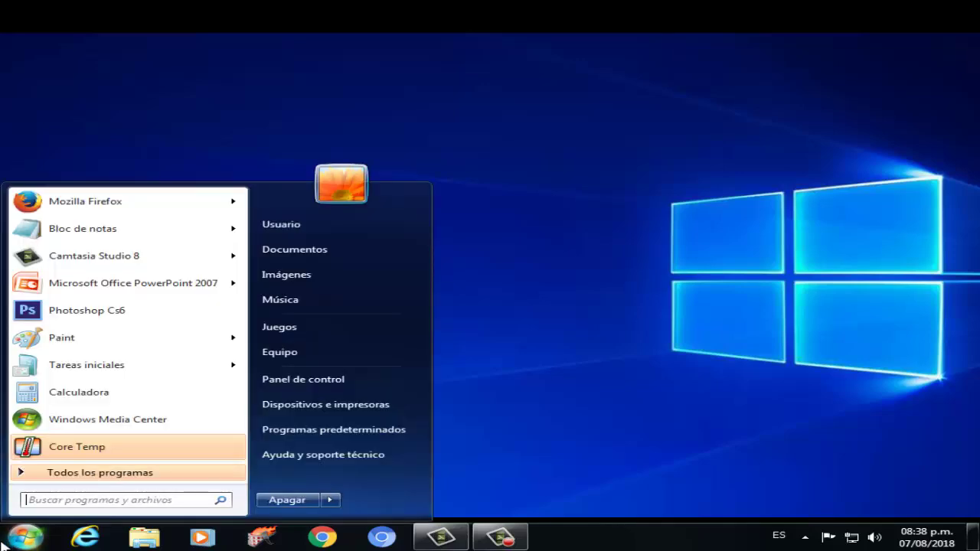
pyautogui.click(303, 383)
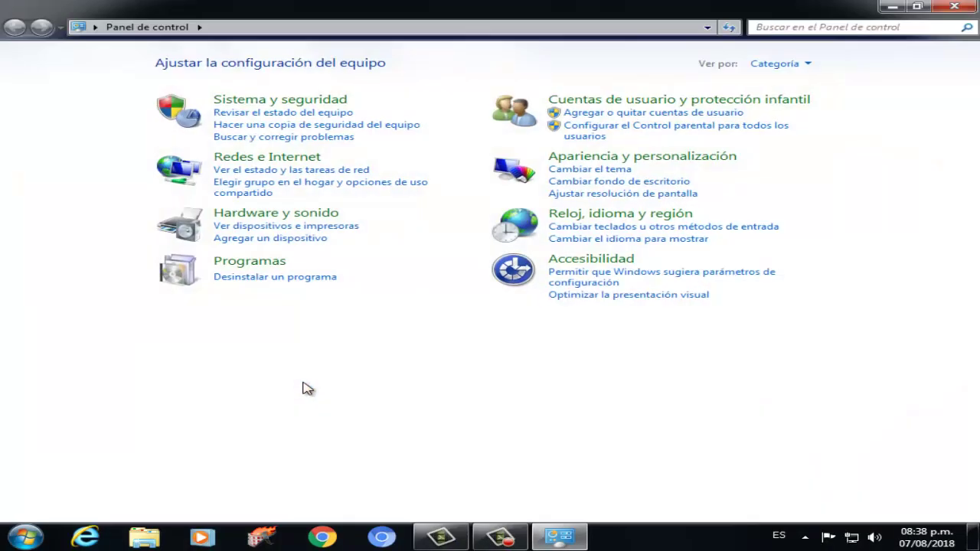
pyautogui.click(289, 100)
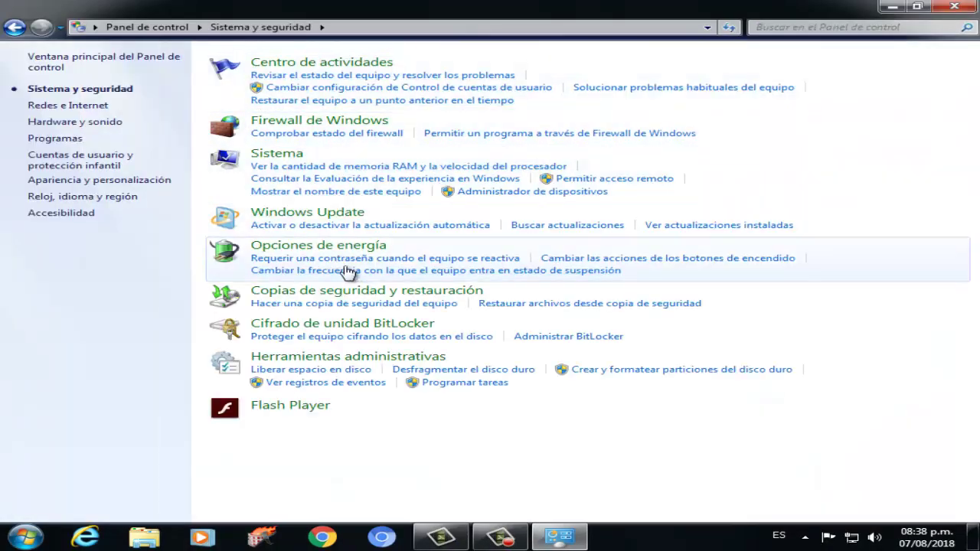
pyautogui.click(306, 215)
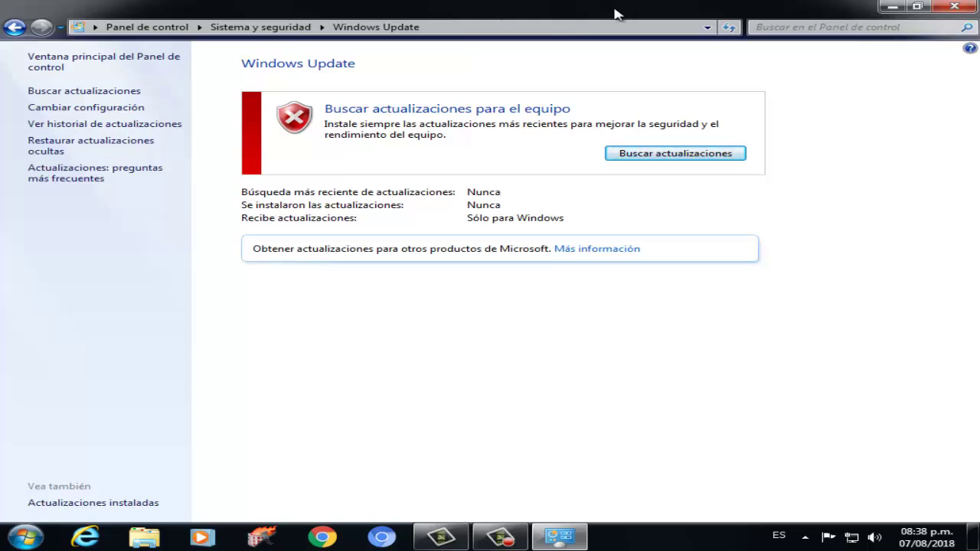
pyautogui.click(954, 6)
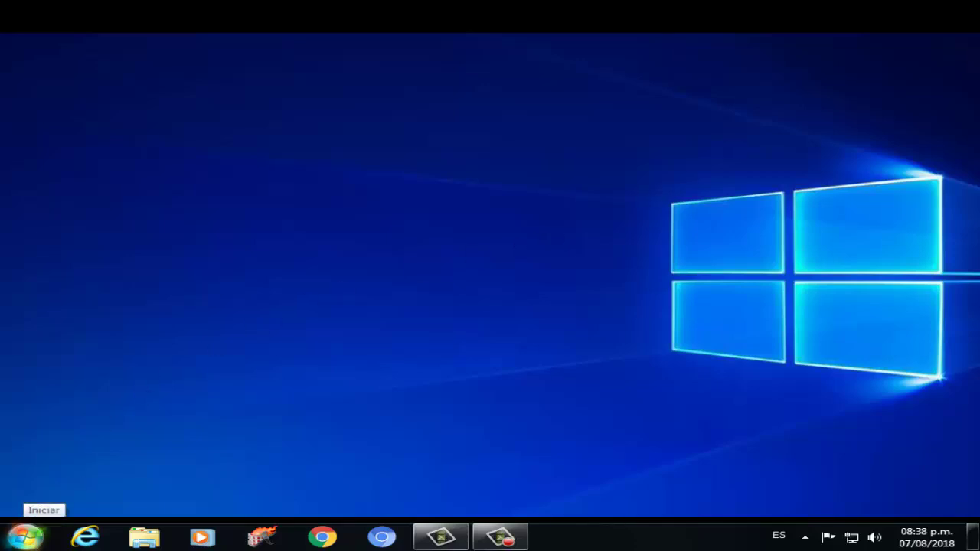
# Search for cmd and open the Command Prompt as administrator.
pyautogui.click(26, 536)
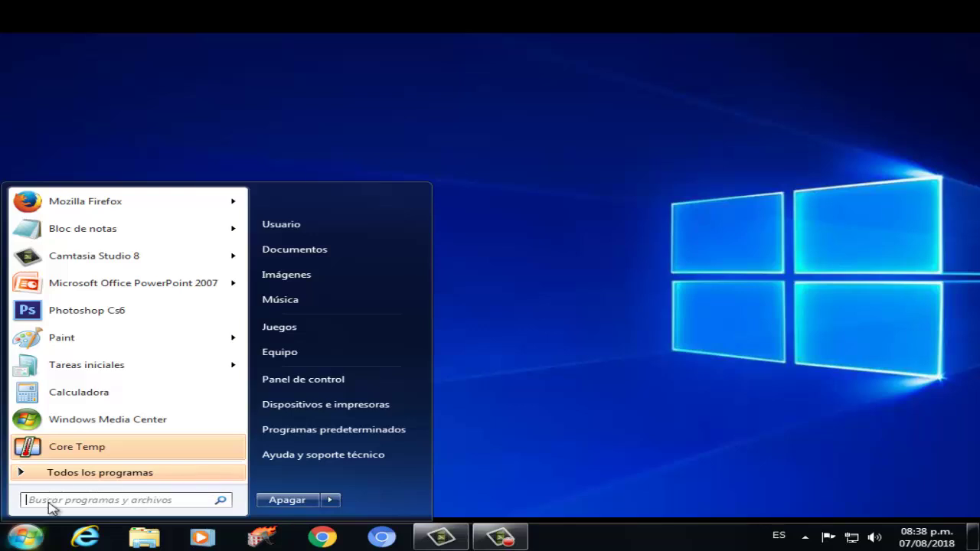
pyautogui.write('cmd')
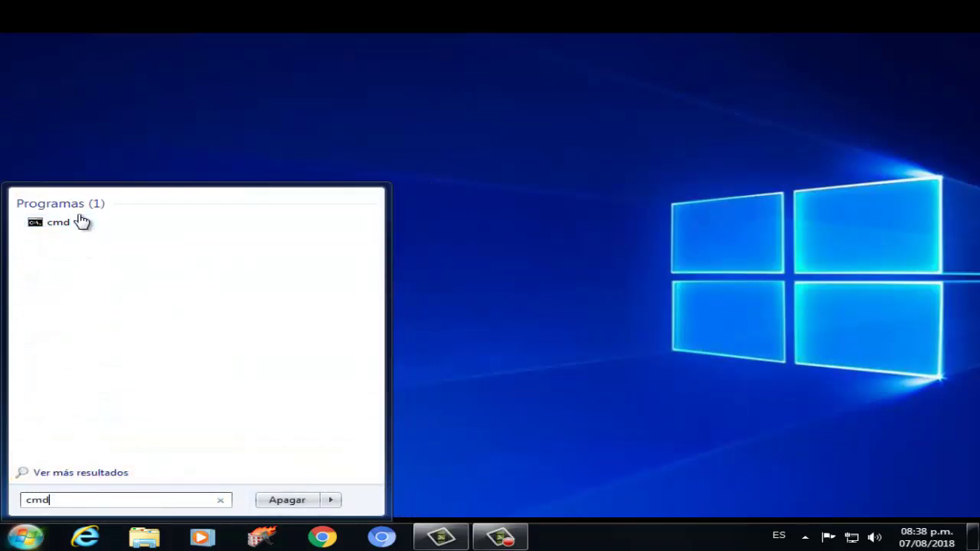
pyautogui.rightClick(76, 224)
pyautogui.click(126, 245)
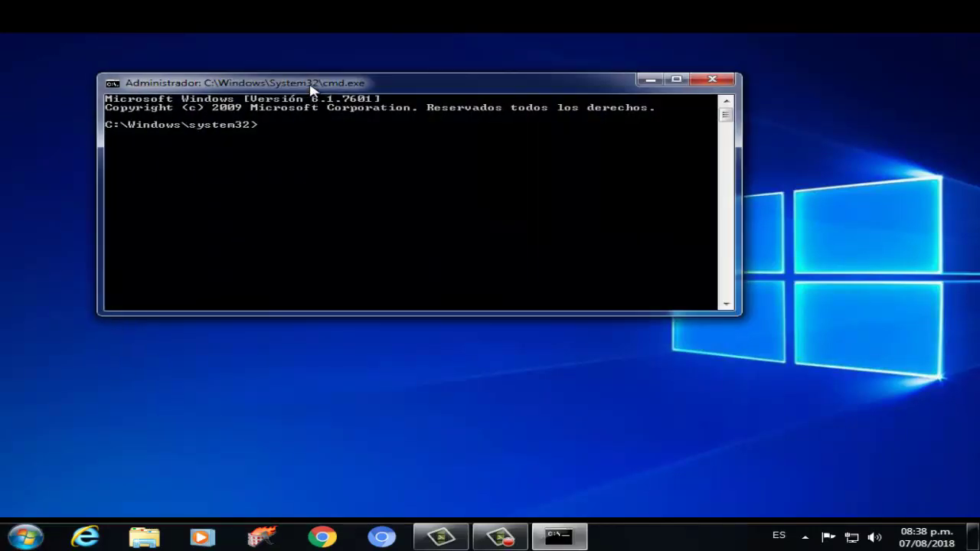
pyautogui.write('sfc')
pyautogui.press('Return')
pyautogui.write('/sca')
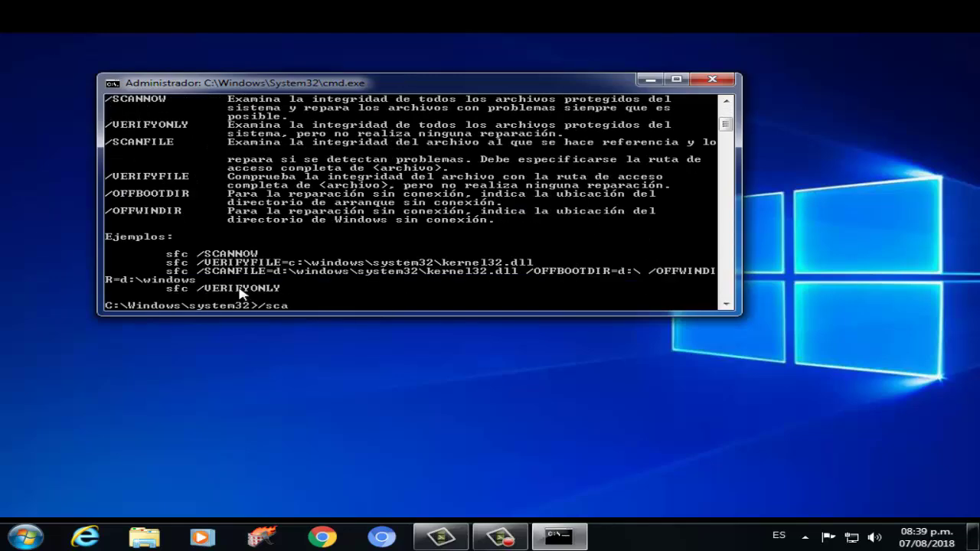
pyautogui.write('nnow')
pyautogui.press('BackSpace')
pyautogui.press('BackSpace')
pyautogui.press('BackSpace')
pyautogui.press('BackSpace')
pyautogui.press('BackSpace')
pyautogui.press('BackSpace')
pyautogui.press('BackSpace')
pyautogui.press('BackSpace')
# Enter the system file check command sfc /scannow at the administrator prompt.
pyautogui.write('sfc /scaa')
pyautogui.press('BackSpace')
pyautogui.write('nnow')
# Close the Command Prompt window and refresh the desktop.
pyautogui.click(711, 81)
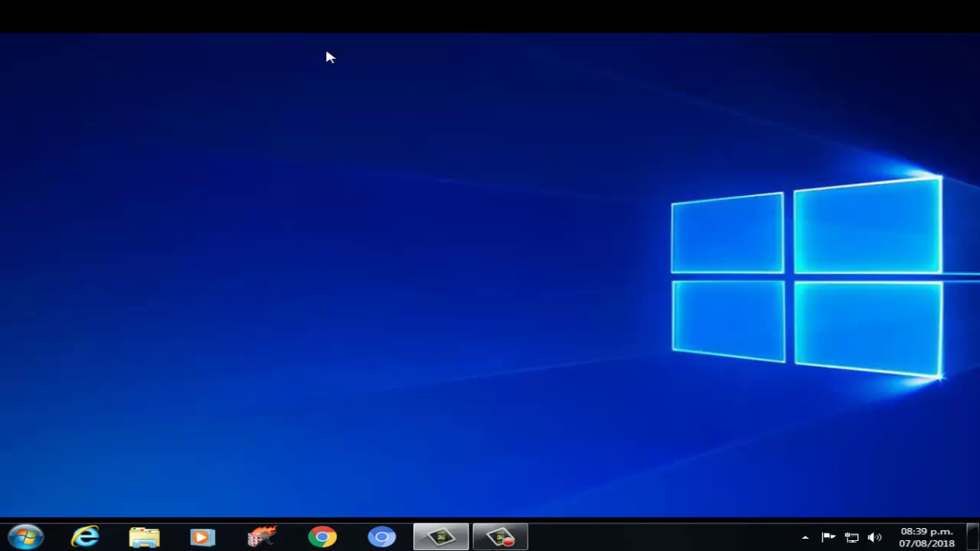
pyautogui.rightClick(341, 64)
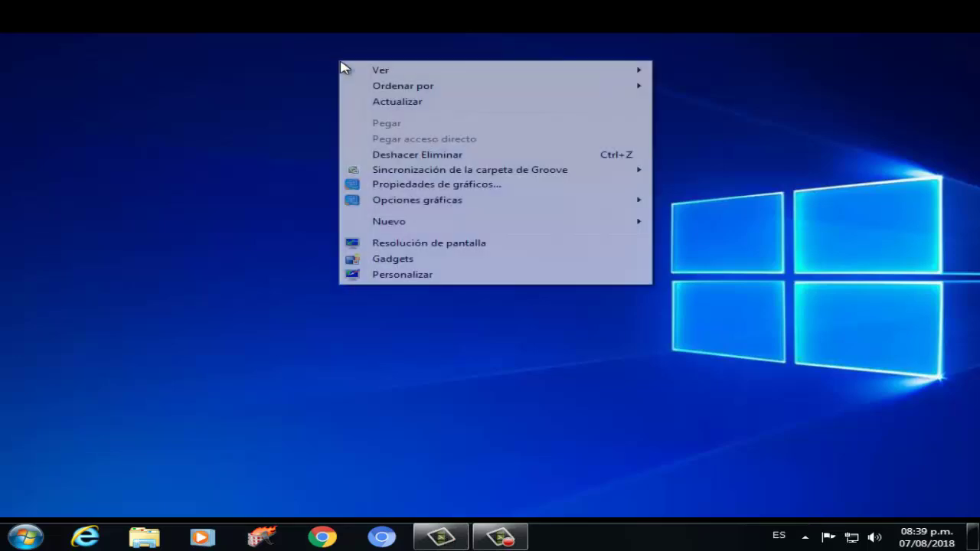
pyautogui.click(383, 98)
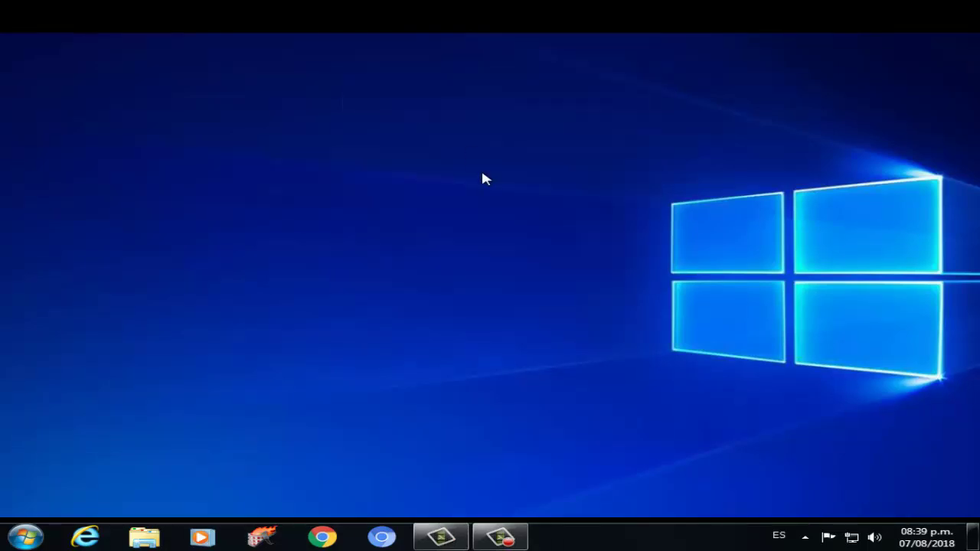